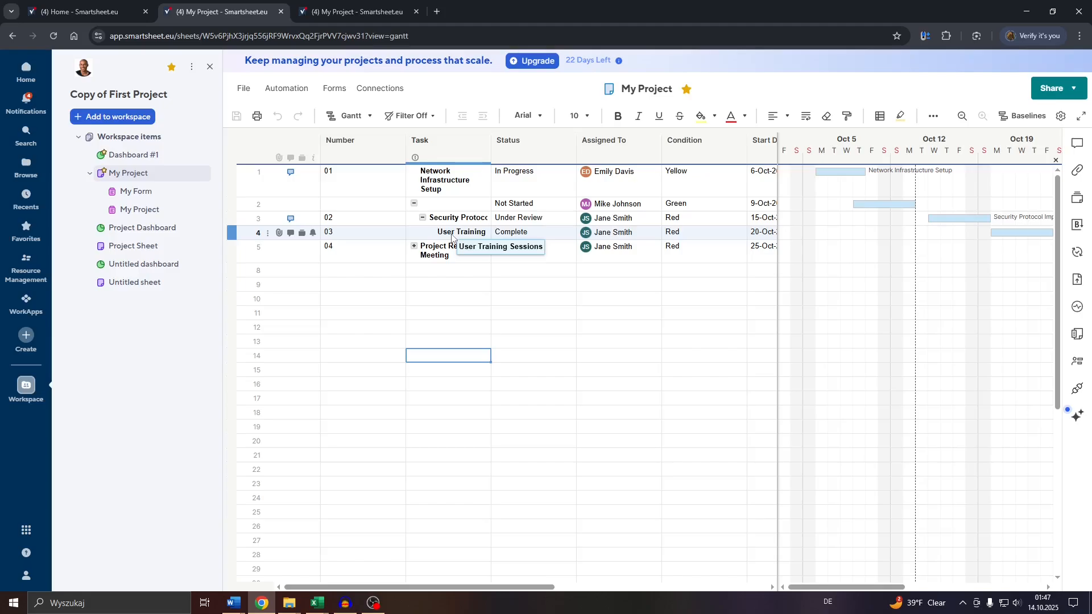
Open the Project Sheet from the Copy of First Project workspace
{"action": "left_click", "coordinate": [80, 9]}
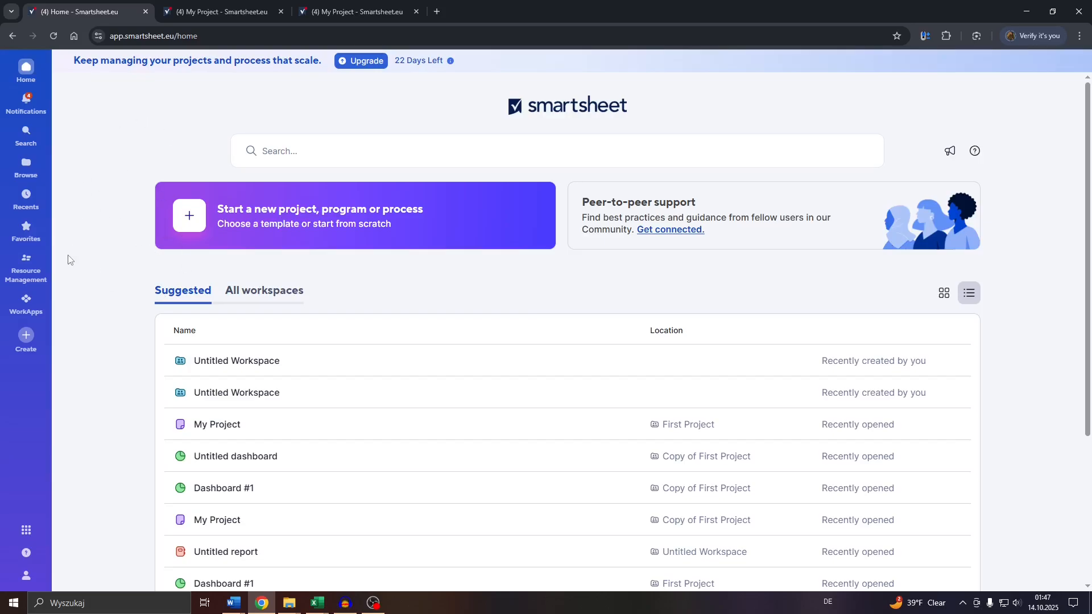
{"action": "left_click", "coordinate": [257, 291]}
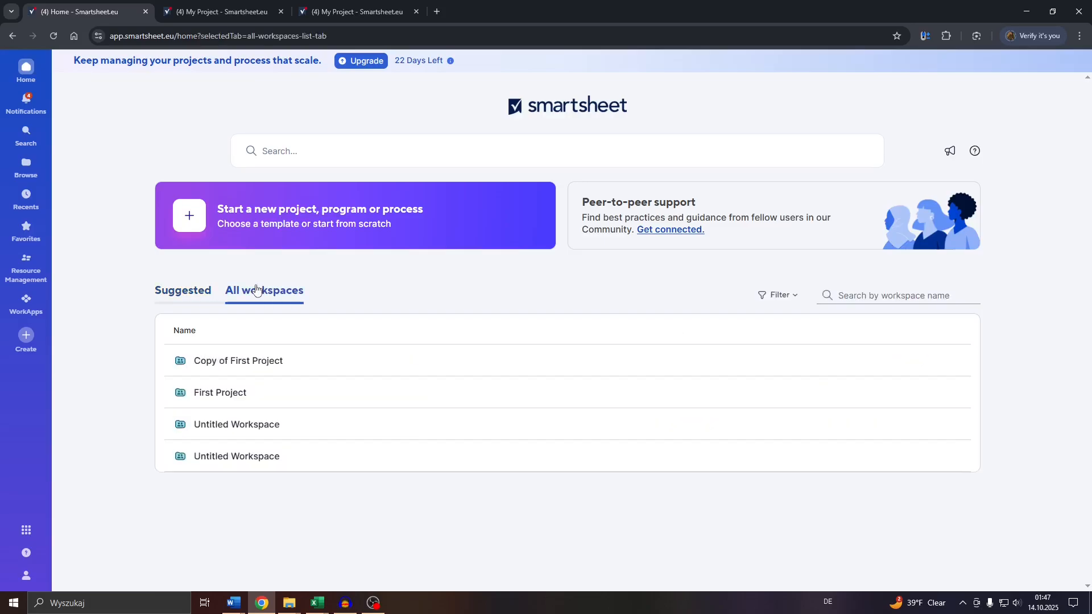
{"action": "left_click", "coordinate": [244, 373]}
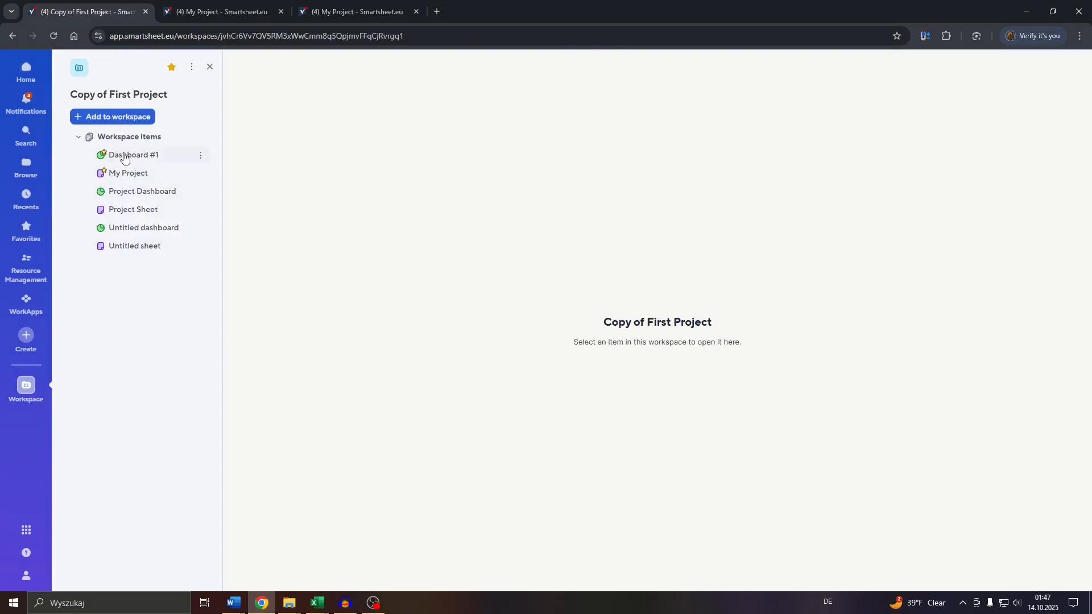
{"action": "left_click", "coordinate": [129, 209]}
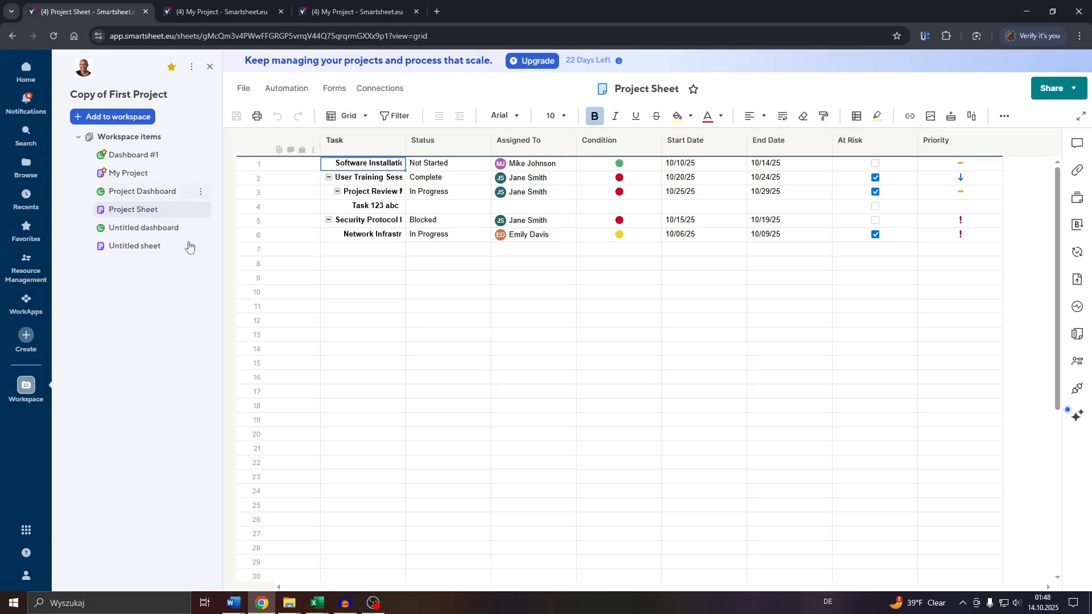
Switch the Project Sheet from Grid to Timeline view
{"action": "left_click", "coordinate": [365, 117]}
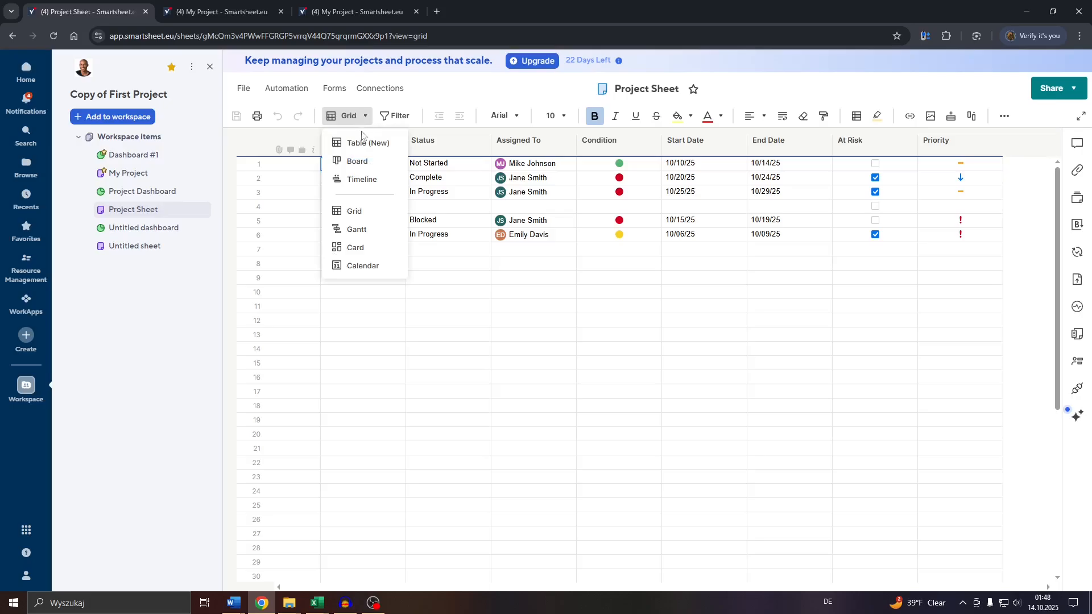
{"action": "left_click", "coordinate": [362, 179]}
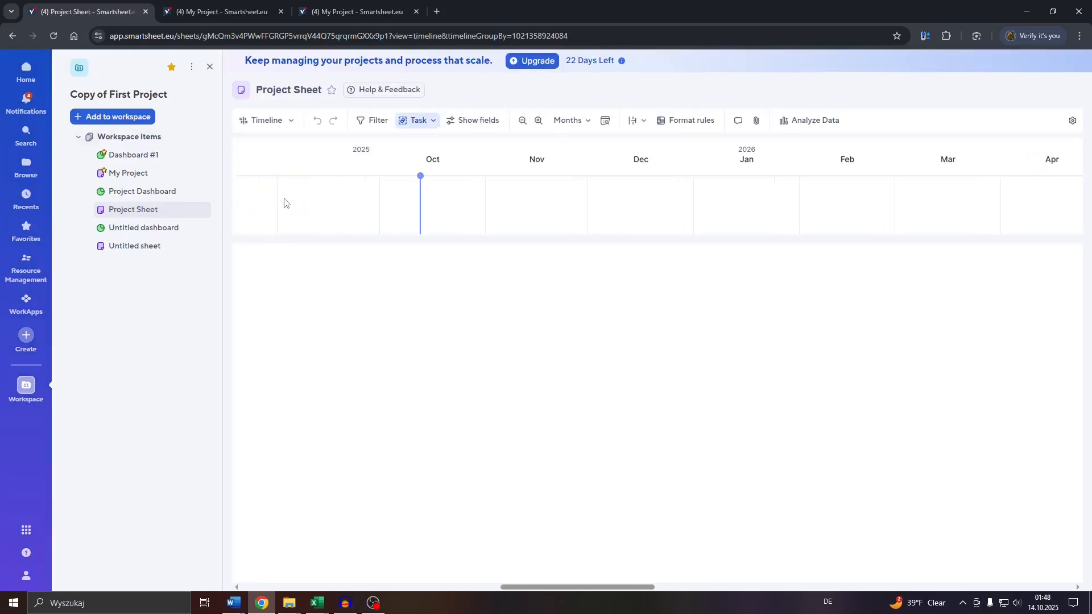
{"action": "left_click", "coordinate": [278, 125]}
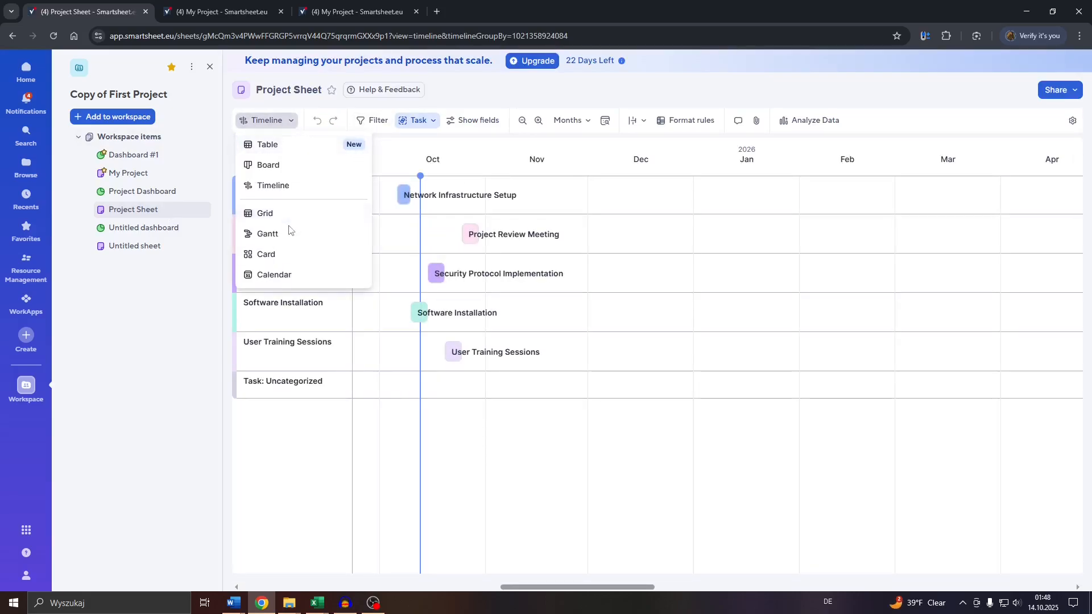
{"action": "left_click", "coordinate": [284, 427]}
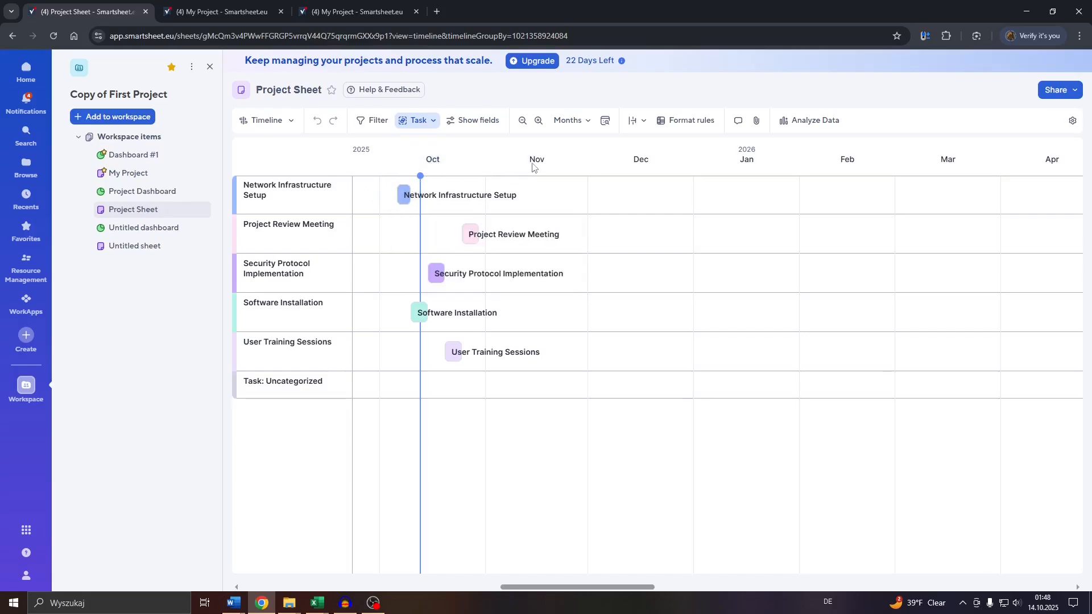
Show the timeline by weeks, change its scale to days and bring today's date into view
{"action": "left_click", "coordinate": [586, 122]}
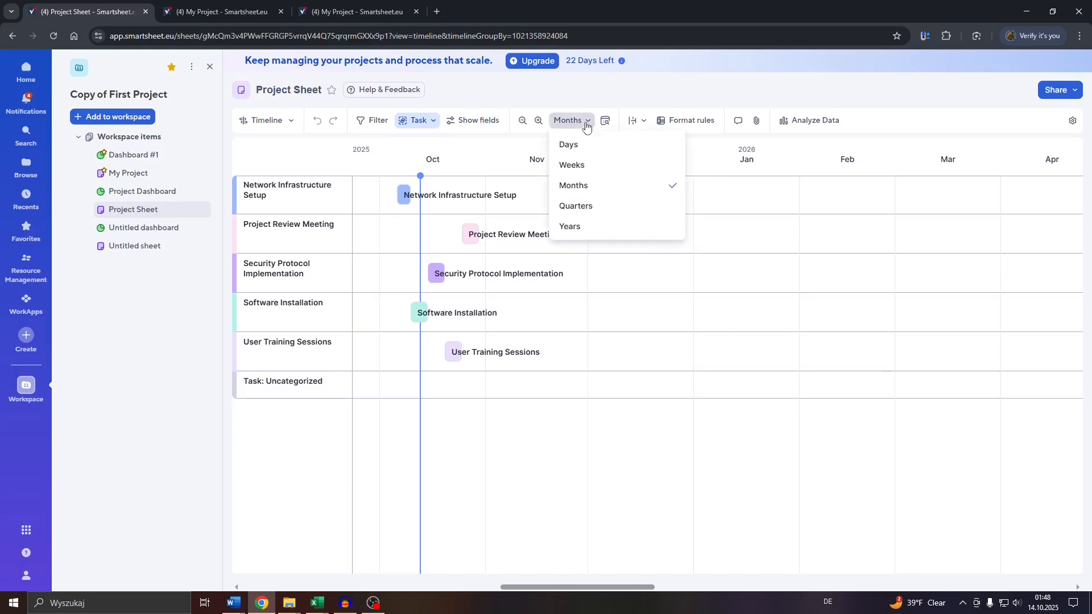
{"action": "left_click", "coordinate": [573, 165]}
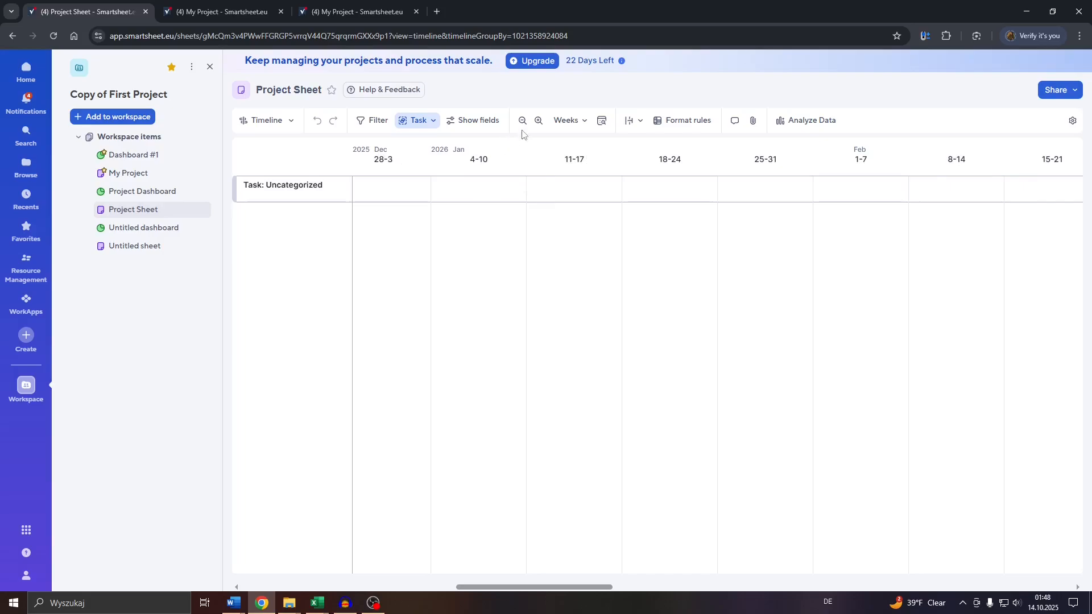
{"action": "left_click", "coordinate": [574, 121]}
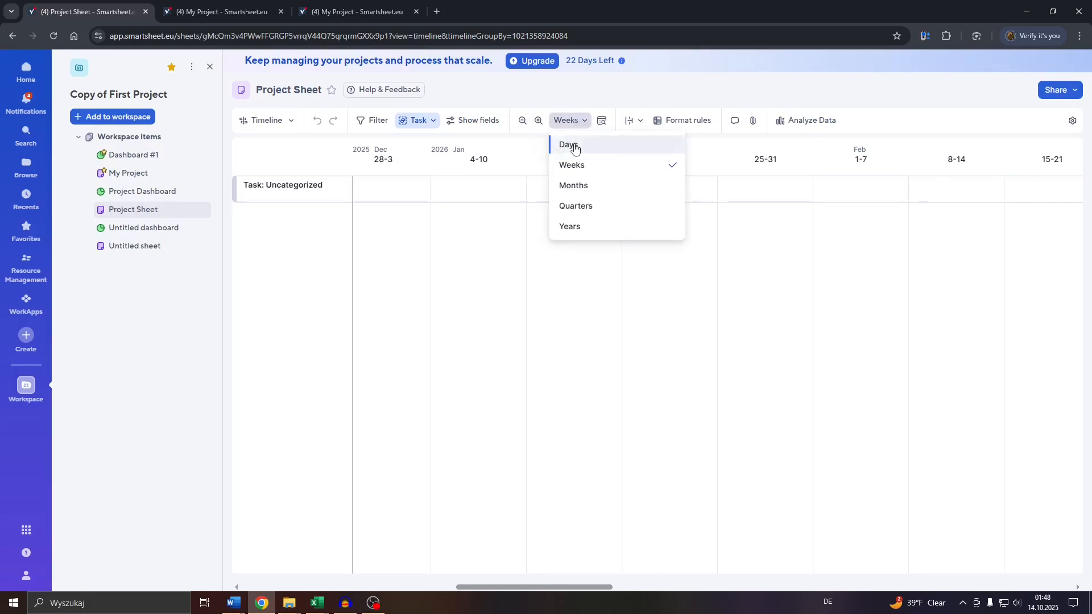
{"action": "left_click", "coordinate": [574, 145]}
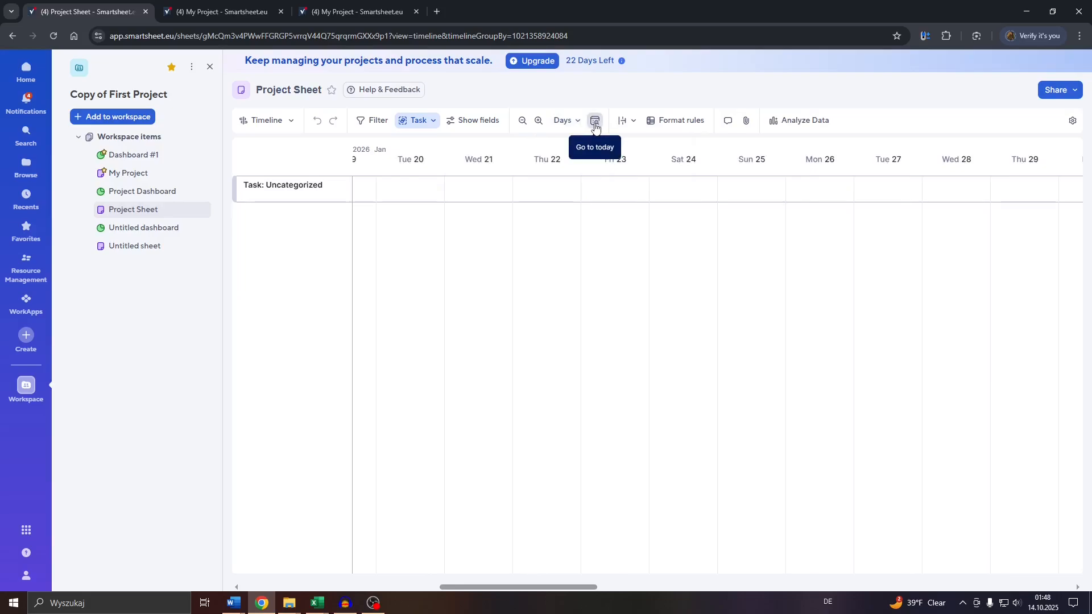
{"action": "left_click", "coordinate": [595, 126]}
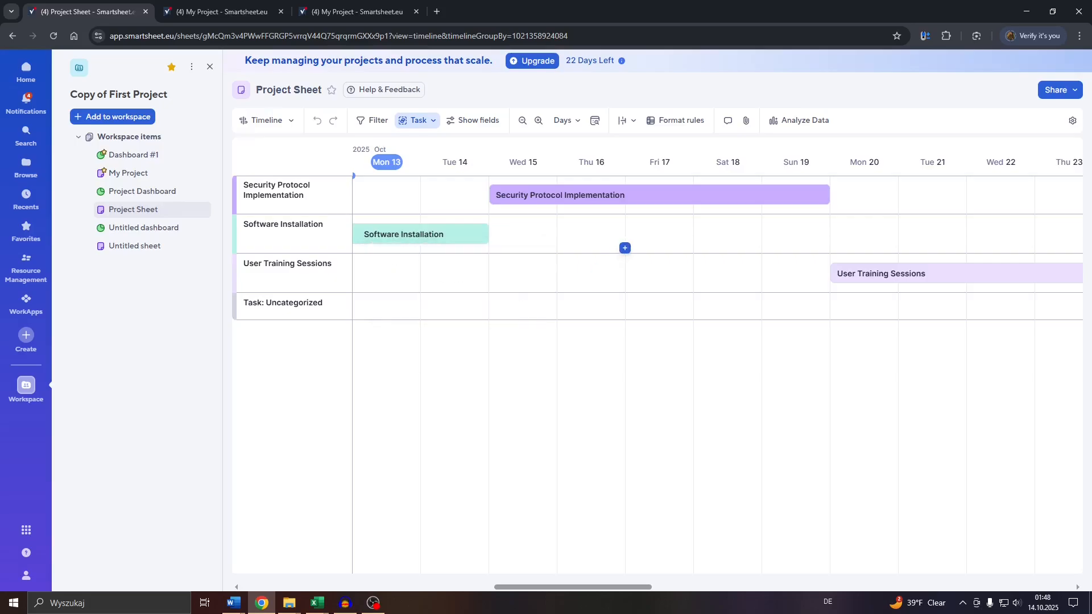
{"action": "left_click", "coordinate": [601, 235]}
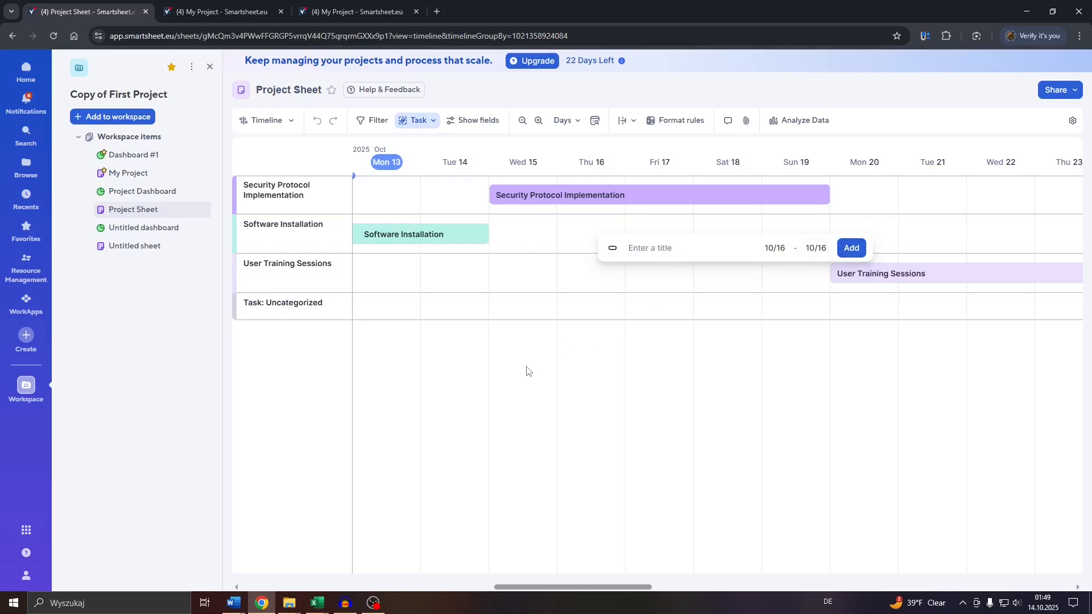
{"action": "left_click", "coordinate": [507, 354]}
{"action": "left_click", "coordinate": [285, 125]}
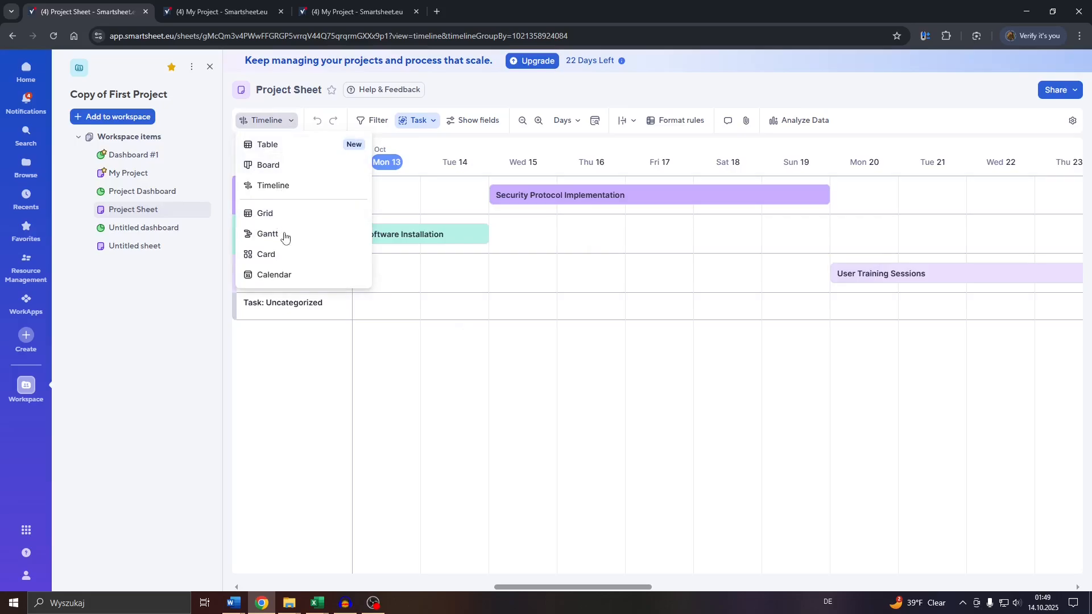
{"action": "left_click", "coordinate": [492, 355]}
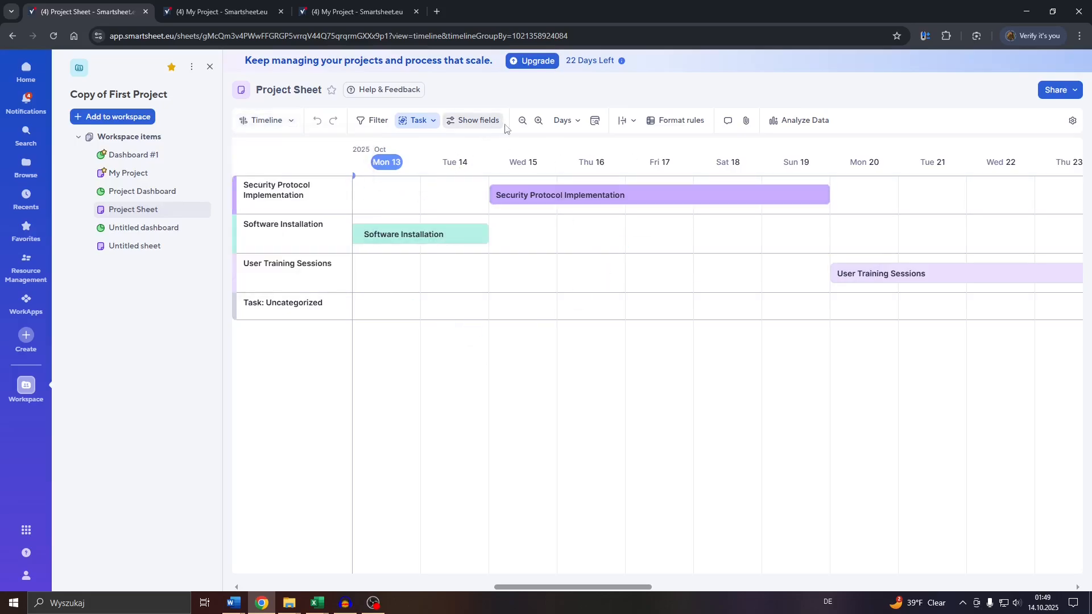
Zoom out the daily timeline, change its scale to weeks and keep zooming out to the monthly scale
{"action": "left_click", "coordinate": [521, 123]}
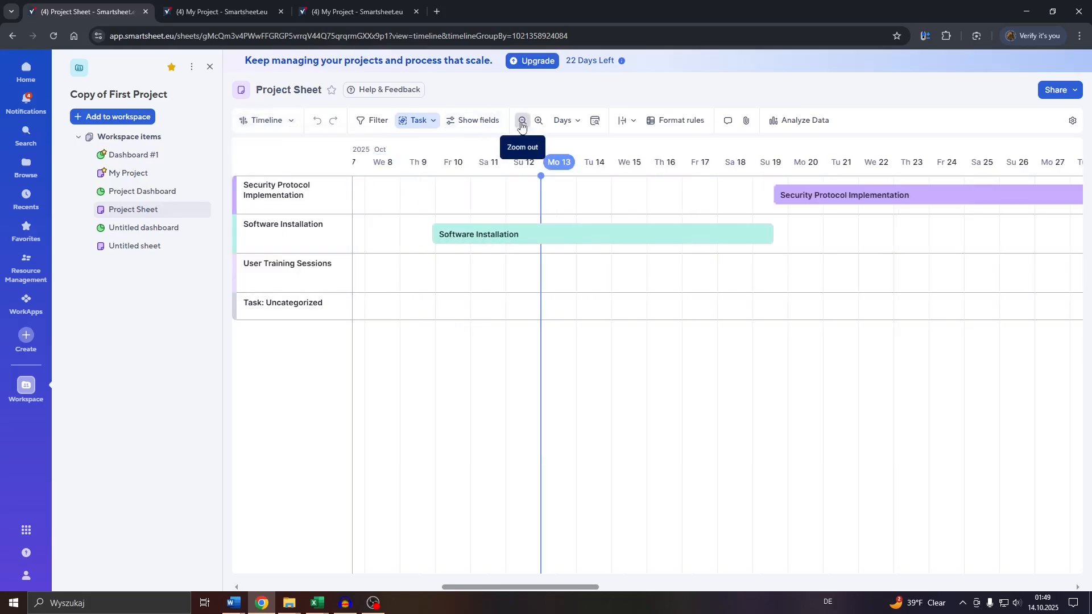
{"action": "left_click", "coordinate": [560, 123]}
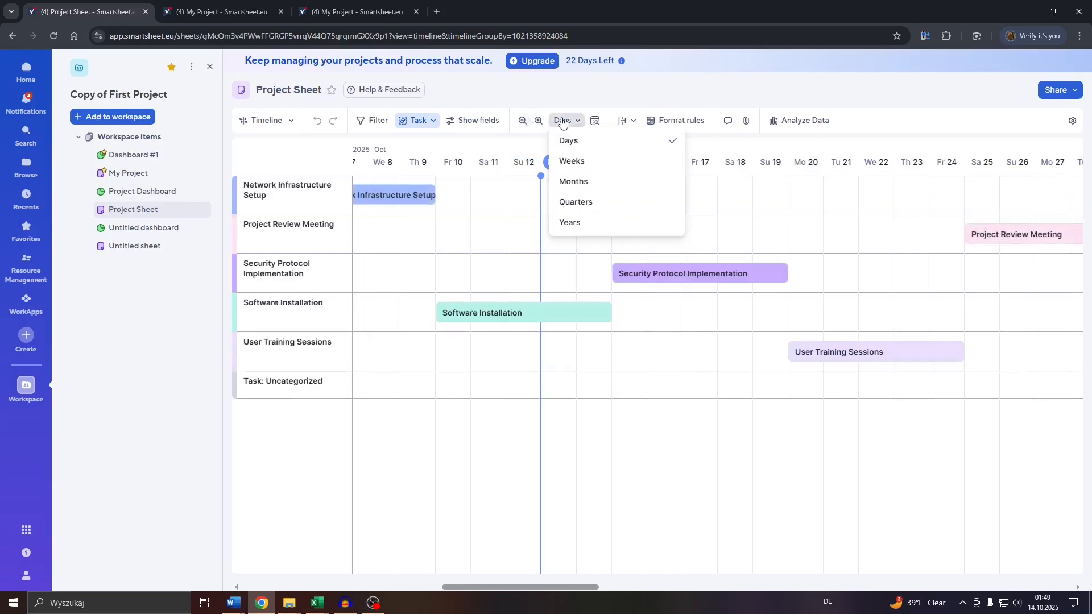
{"action": "left_click", "coordinate": [569, 161]}
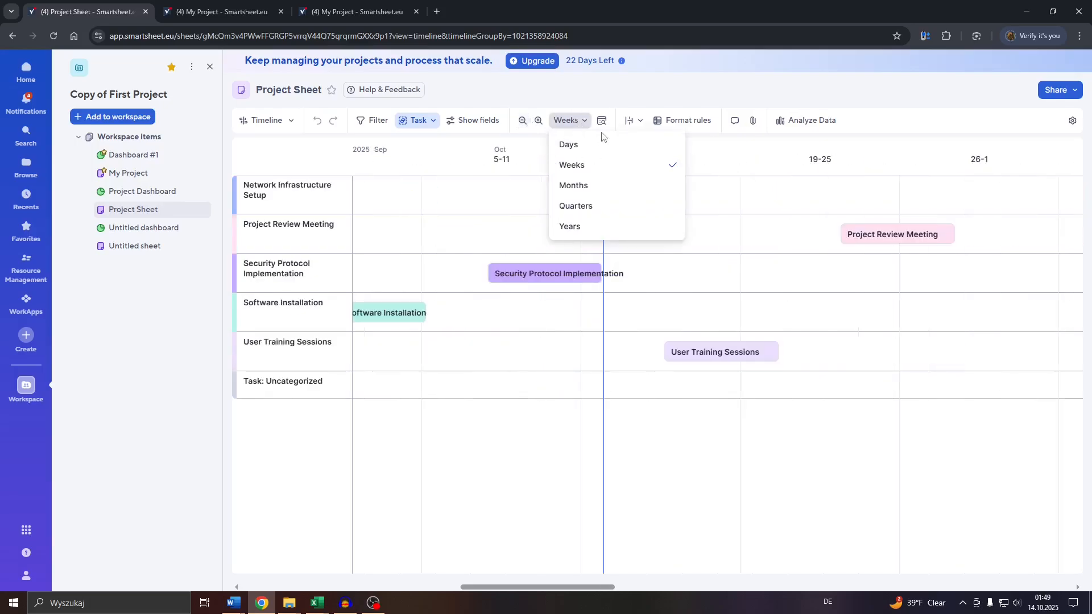
{"action": "left_click", "coordinate": [520, 122]}
{"action": "left_click", "coordinate": [520, 121]}
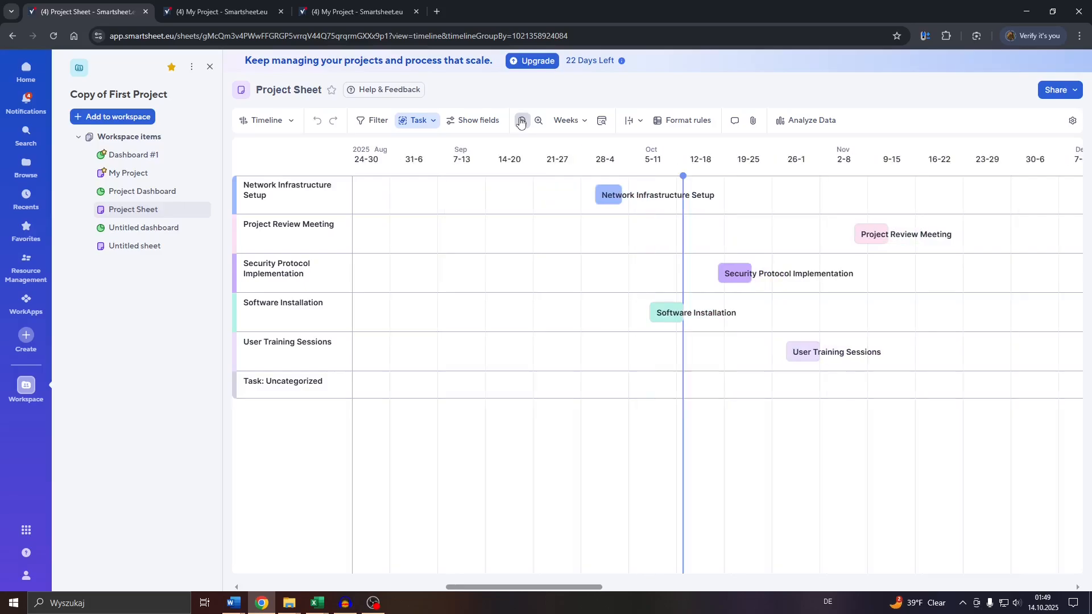
{"action": "left_click", "coordinate": [521, 121]}
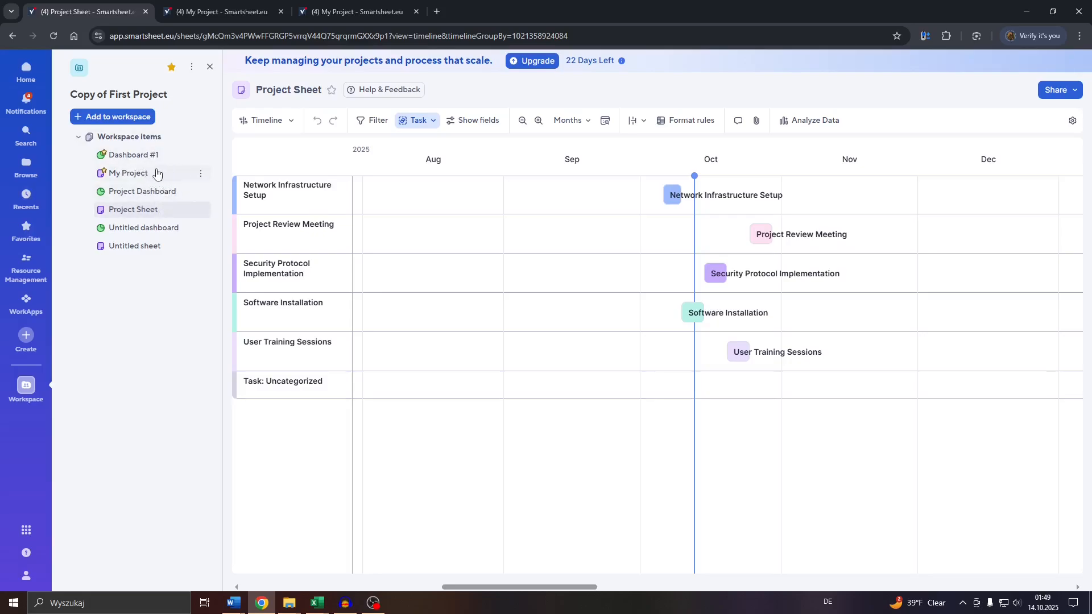
Create a new dashboard in the Copy of First Project workspace and add a Timeline widget to it
{"action": "left_click", "coordinate": [119, 118]}
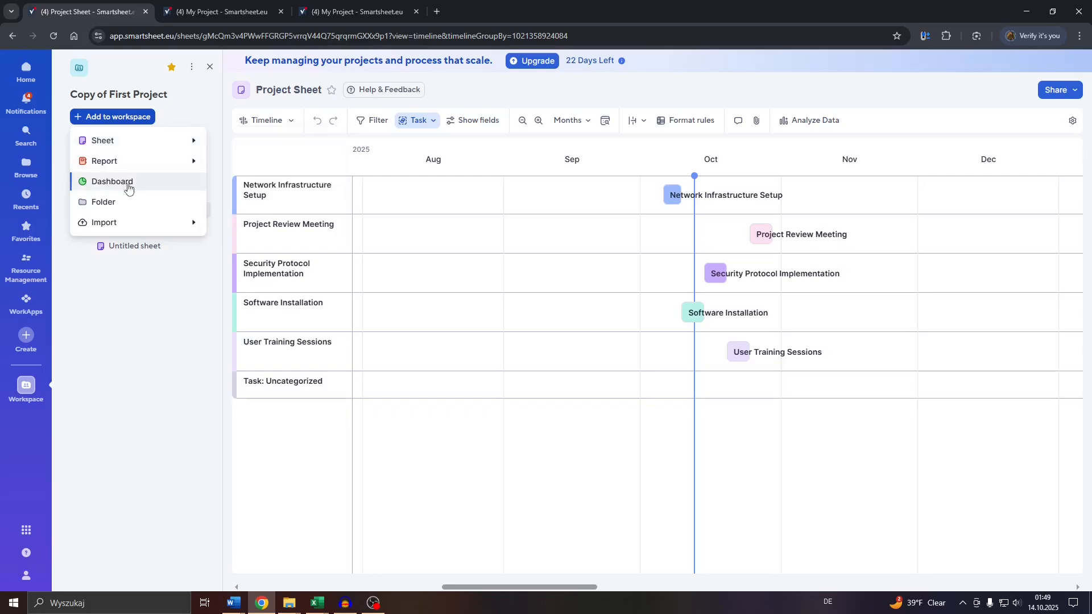
{"action": "mouse_move", "coordinate": [123, 166]}
{"action": "left_click", "coordinate": [123, 183]}
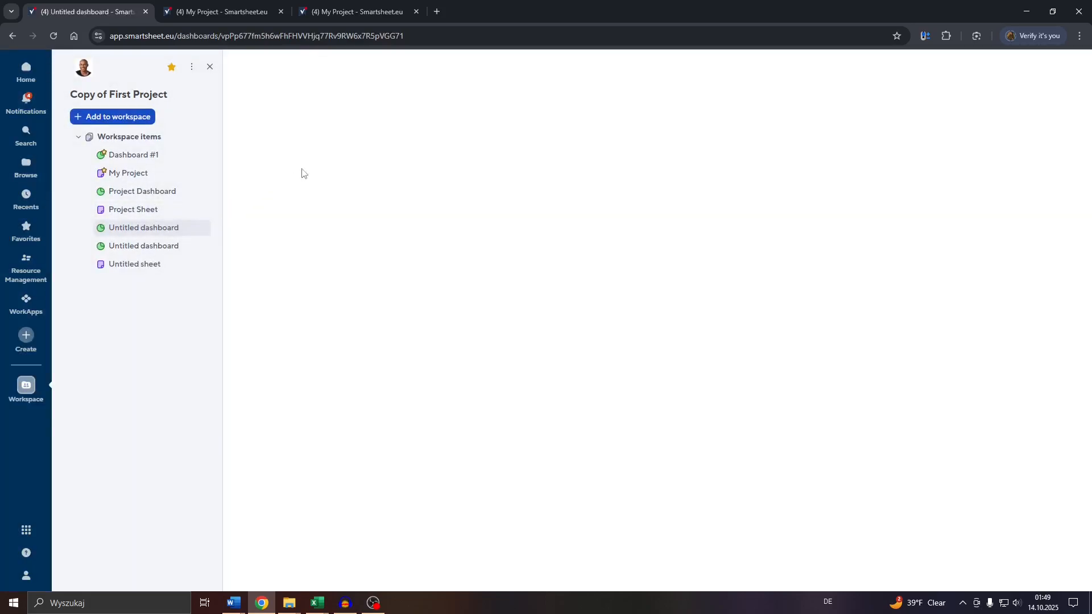
{"action": "left_click", "coordinate": [606, 358]}
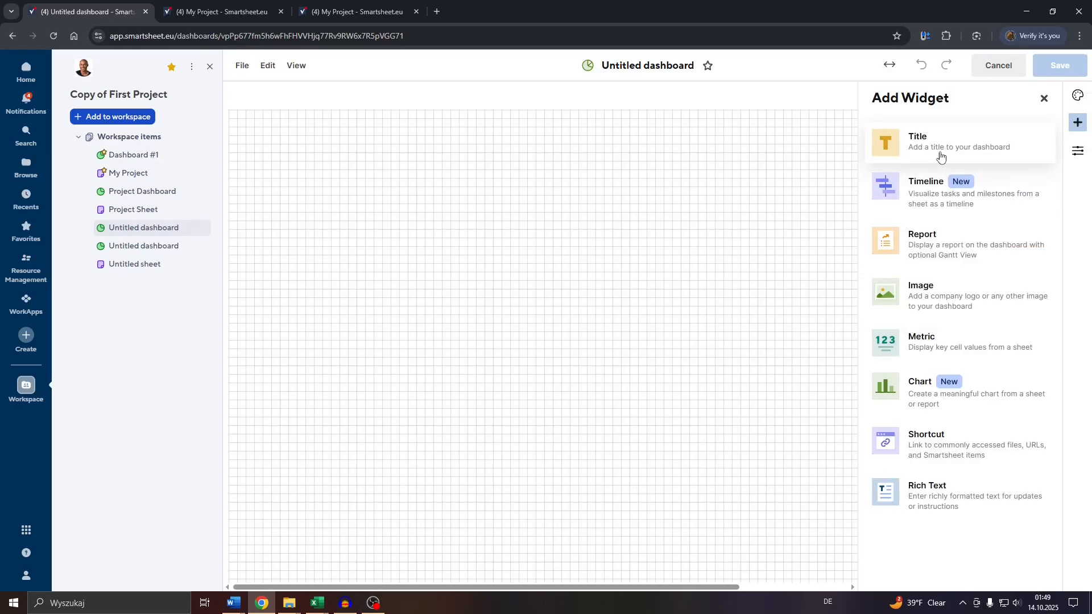
{"action": "left_click", "coordinate": [931, 201]}
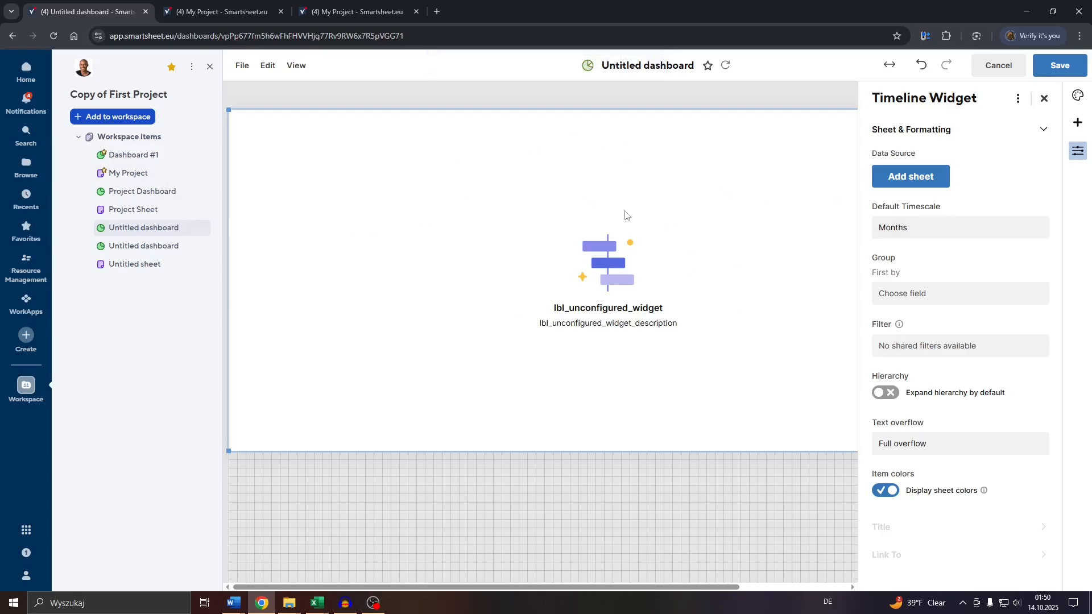
Set the My Project sheet from the First Project workspace as the timeline widget's data source
{"action": "left_click", "coordinate": [916, 174]}
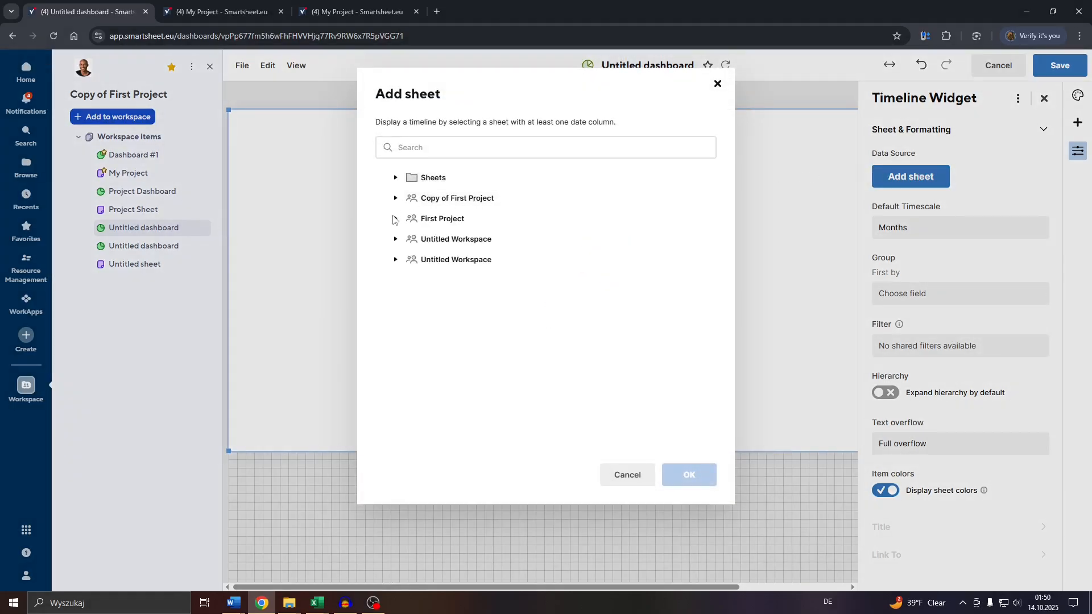
{"action": "left_click", "coordinate": [395, 219]}
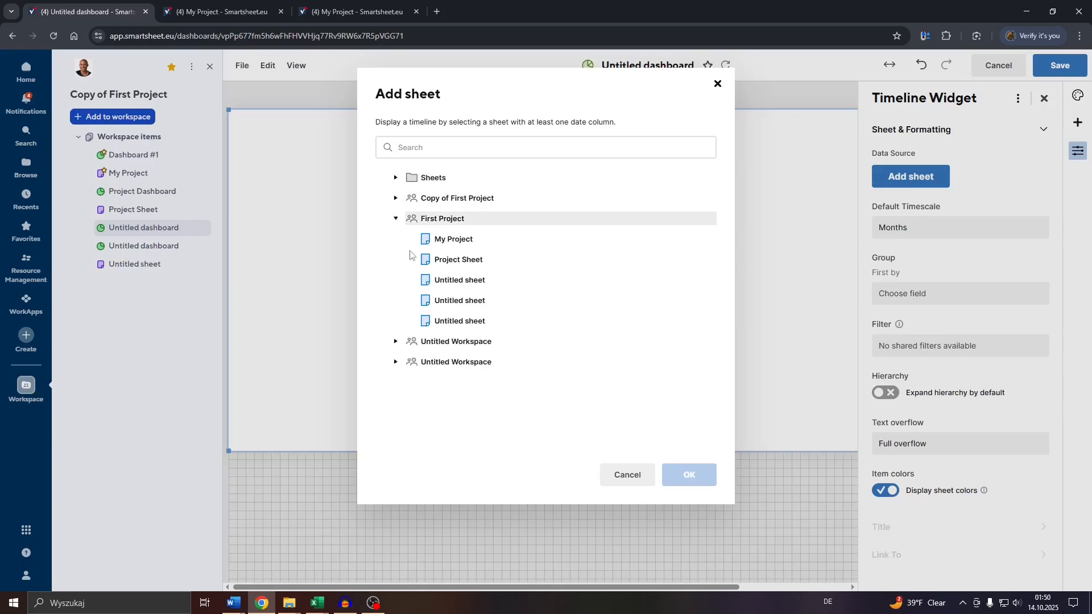
{"action": "left_click", "coordinate": [449, 242]}
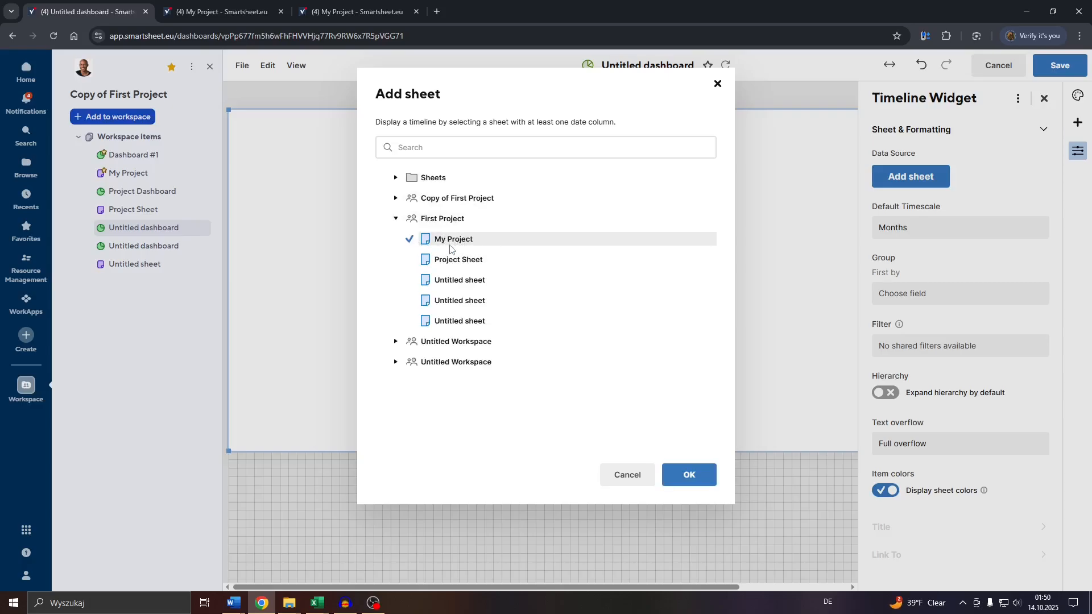
{"action": "left_click", "coordinate": [689, 475]}
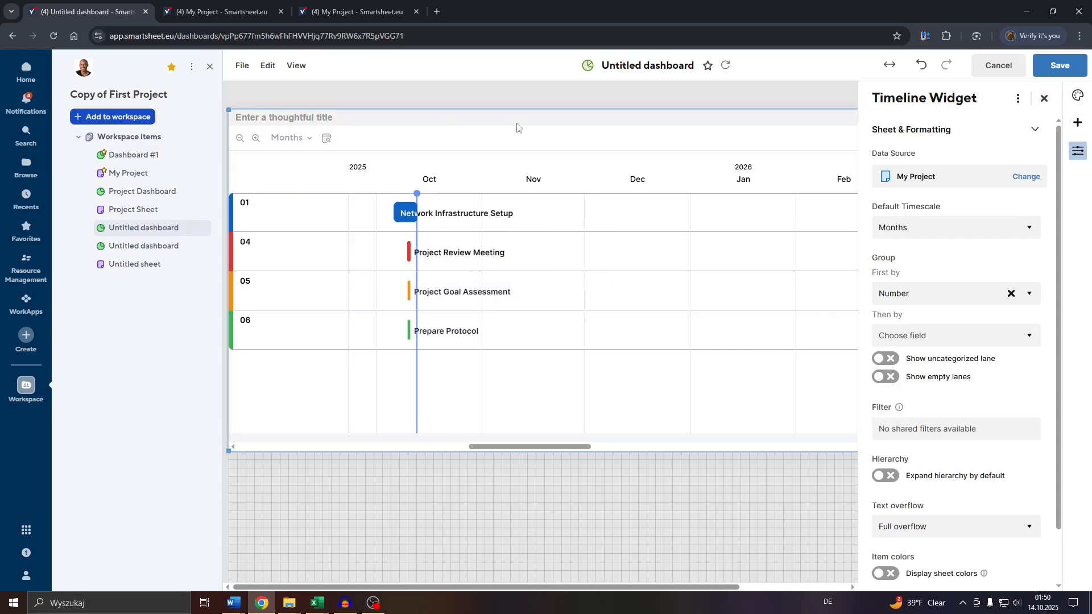
Set the timeline widget's default timescale to Weeks
{"action": "mouse_move", "coordinate": [493, 215]}
{"action": "left_click", "coordinate": [922, 228]}
{"action": "left_click", "coordinate": [909, 281]}
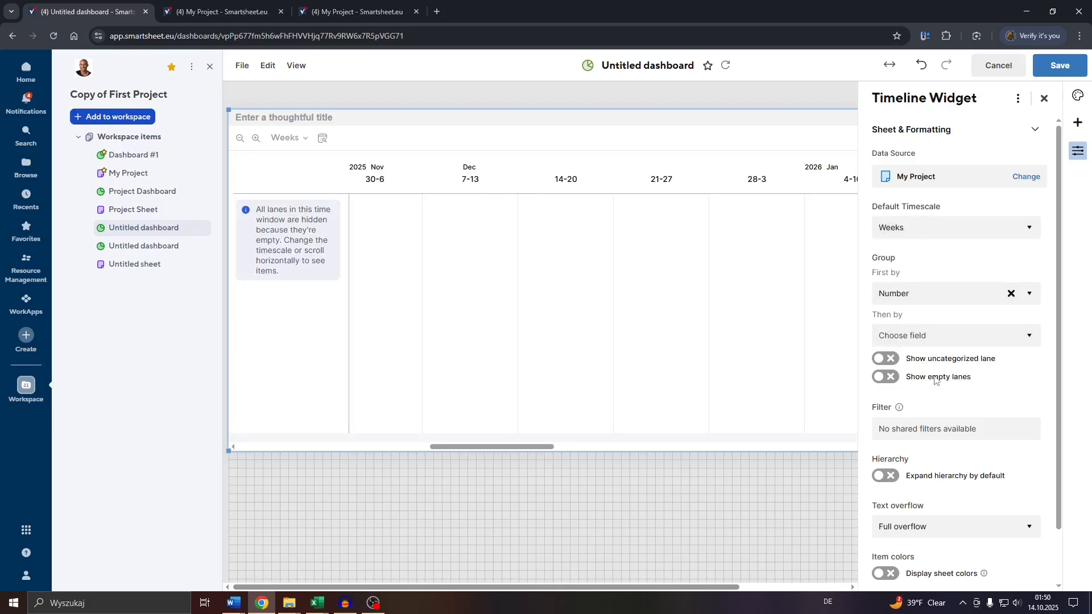
Review the timeline widget's title and behavior settings, and save the dashboard
{"action": "scroll", "coordinate": [909, 421], "scroll_direction": "down", "scroll_amount": 2}
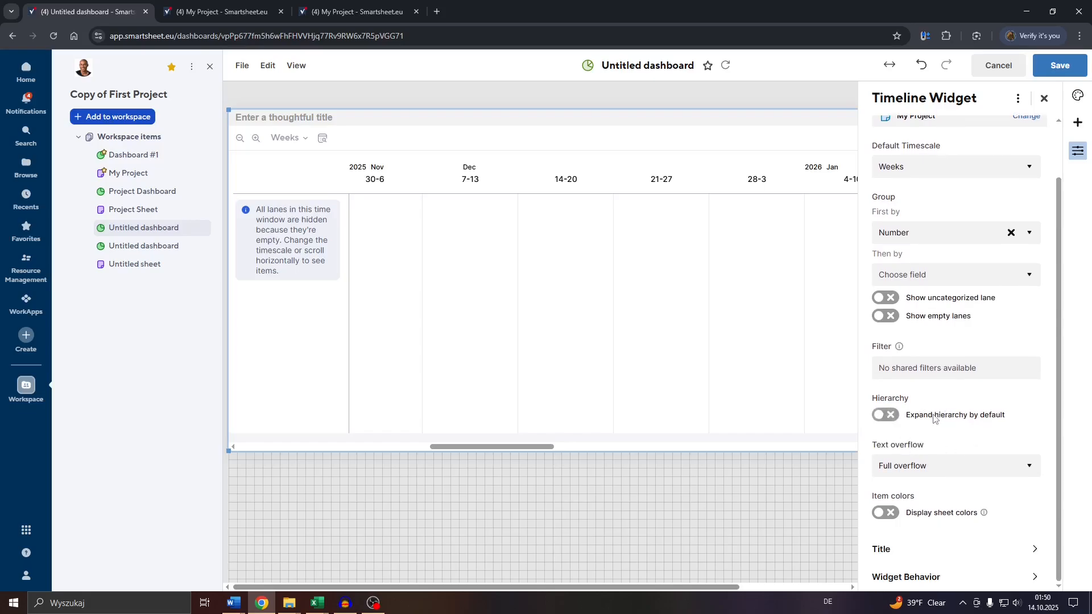
{"action": "left_click", "coordinate": [882, 550]}
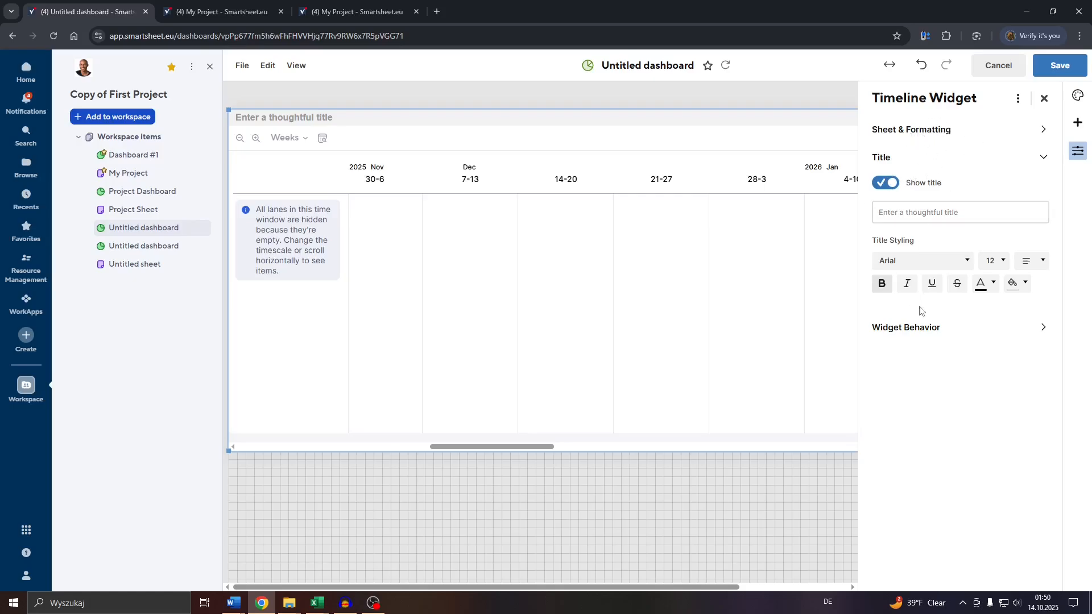
{"action": "left_click", "coordinate": [921, 336]}
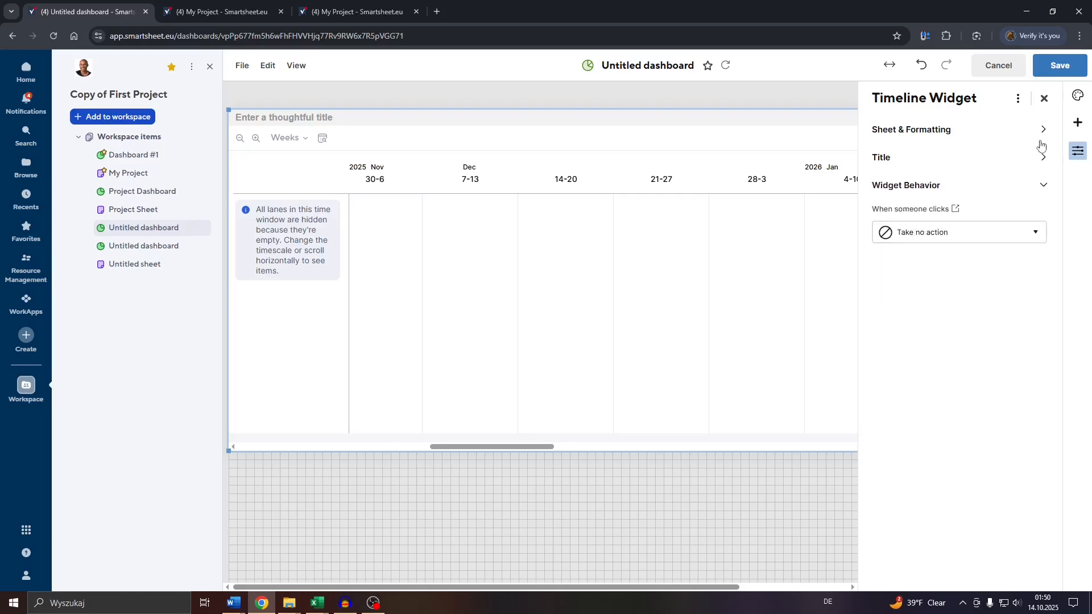
{"action": "left_click", "coordinate": [1016, 100]}
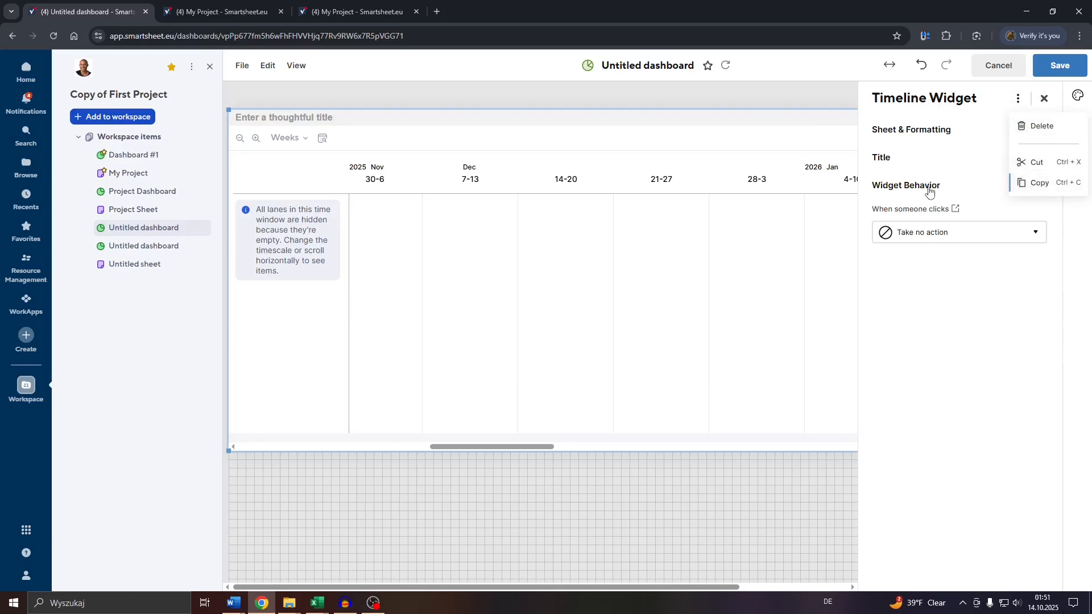
{"action": "left_click", "coordinate": [751, 119]}
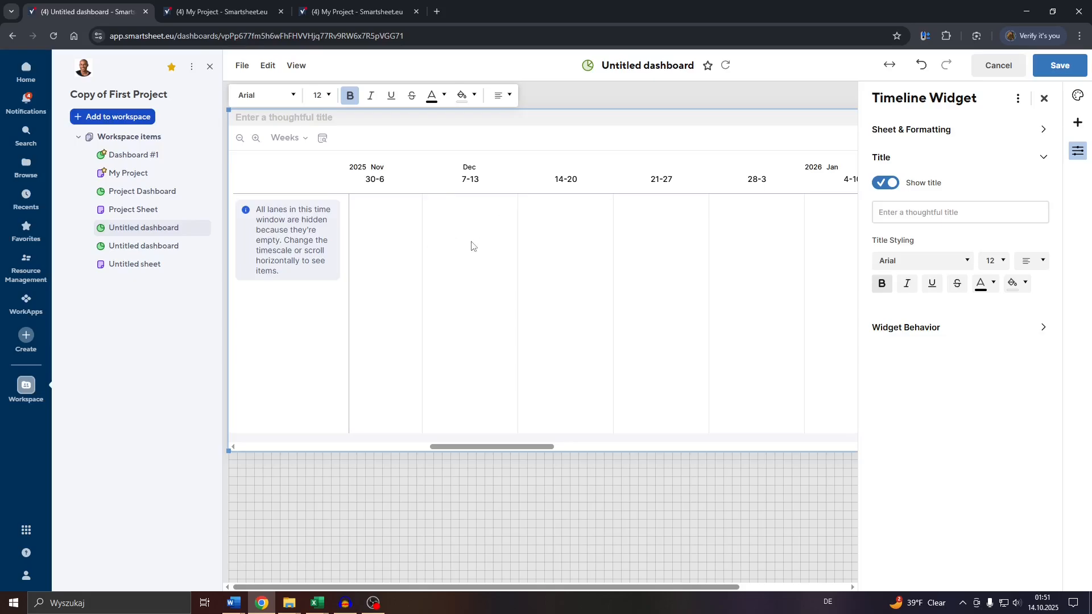
{"action": "left_click", "coordinate": [1066, 66]}
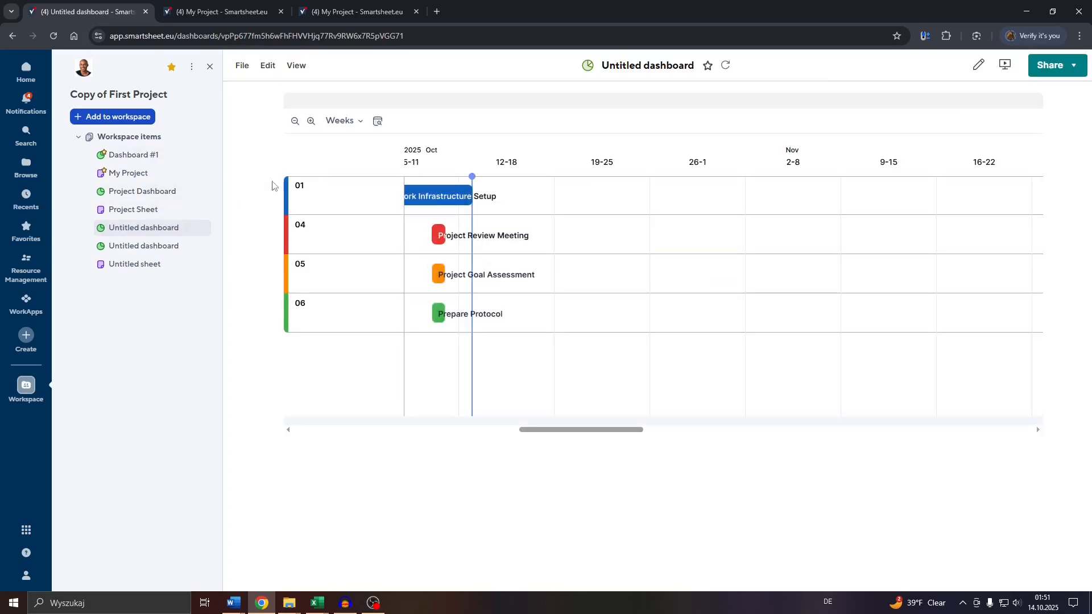
{"action": "mouse_move", "coordinate": [495, 236]}
{"action": "left_click", "coordinate": [683, 63]}
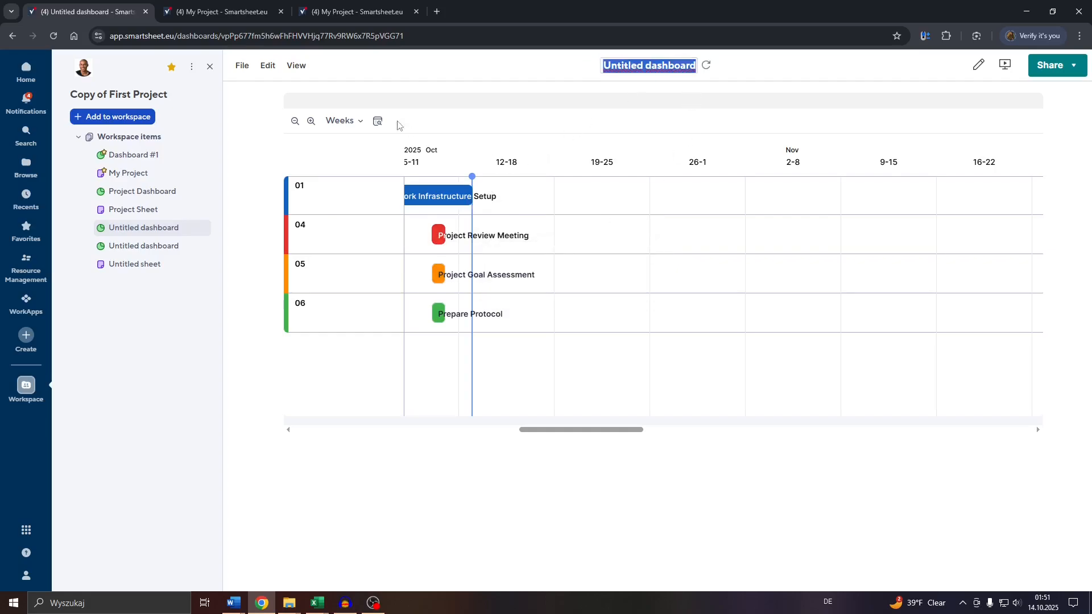
{"action": "left_click", "coordinate": [242, 66]}
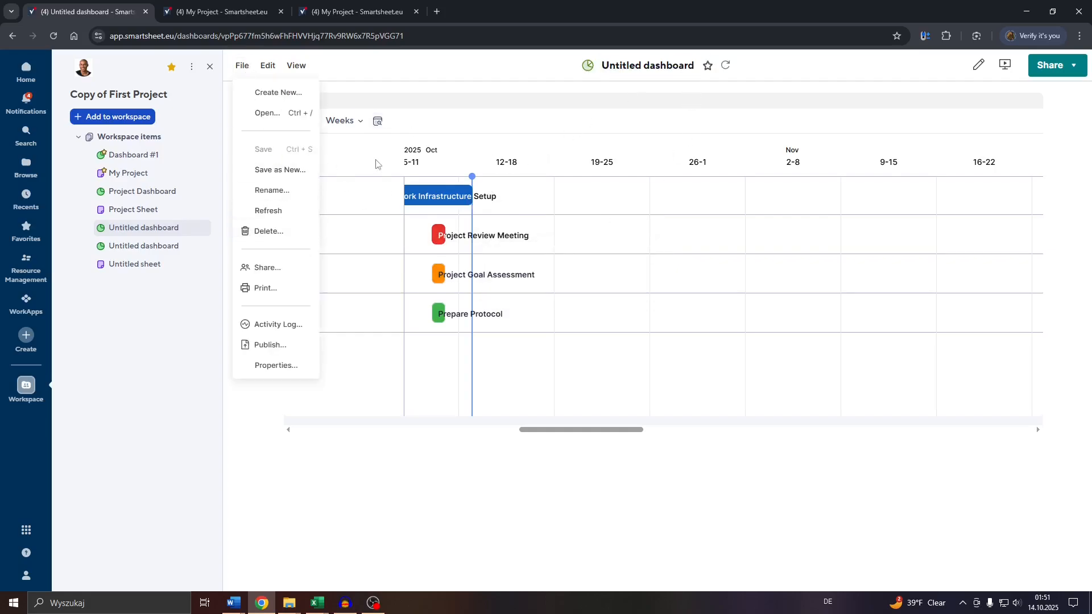